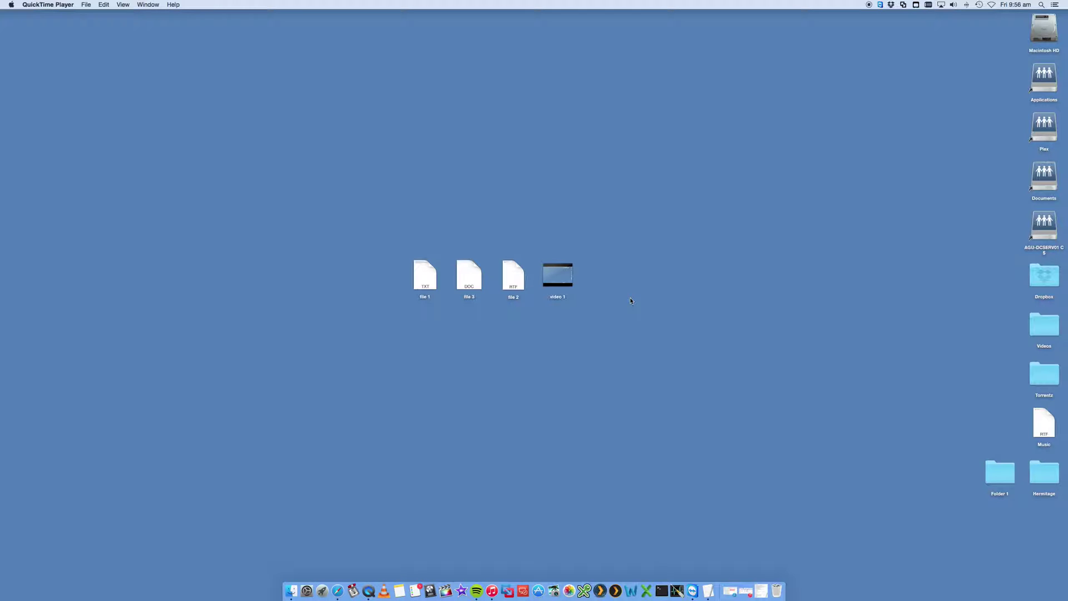
Step: Select and deselect the four desktop files, ending with a sweep selection over them
{"action": "left_click", "coordinate": [615, 317]}
{"action": "left_click_drag", "start_coordinate": [615, 316], "coordinate": [396, 247]}
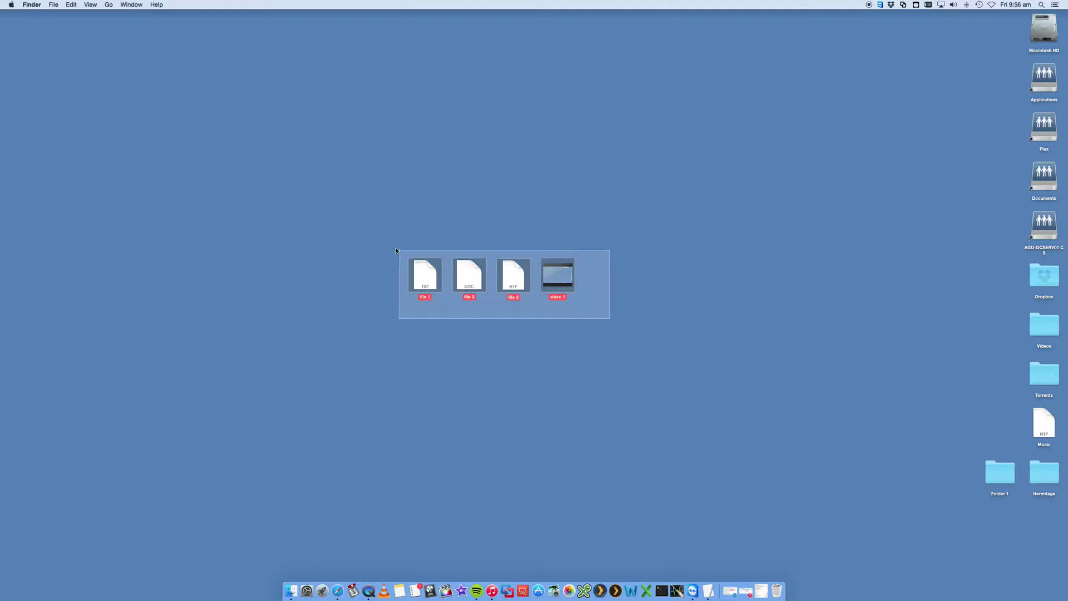
{"action": "left_click", "coordinate": [509, 310]}
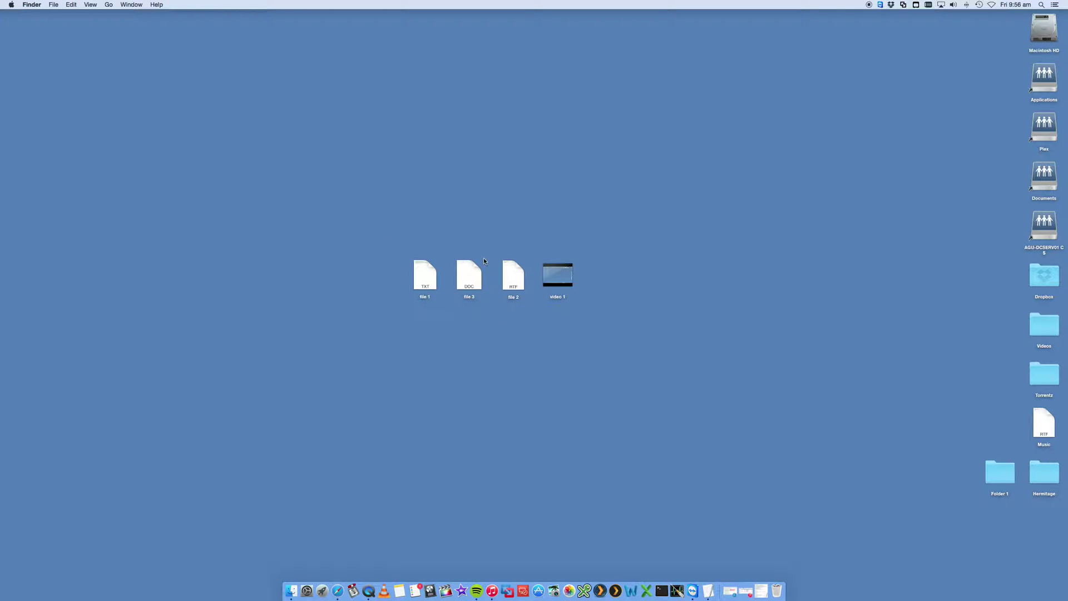
{"action": "left_click", "coordinate": [426, 280]}
{"action": "left_click", "coordinate": [539, 304]}
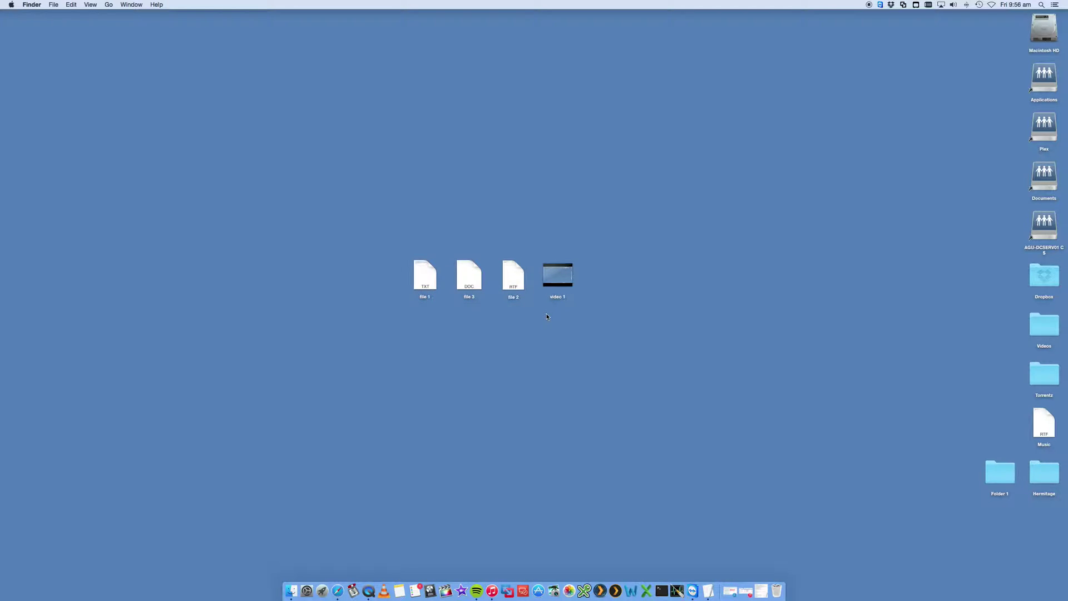
{"action": "left_click", "coordinate": [428, 298]}
{"action": "left_click", "coordinate": [446, 311]}
{"action": "left_click_drag", "start_coordinate": [602, 328], "coordinate": [529, 342]}
Step: Open Finder Preferences and switch between the General and Advanced tabs, ending on Advanced
{"action": "left_click", "coordinate": [32, 5]}
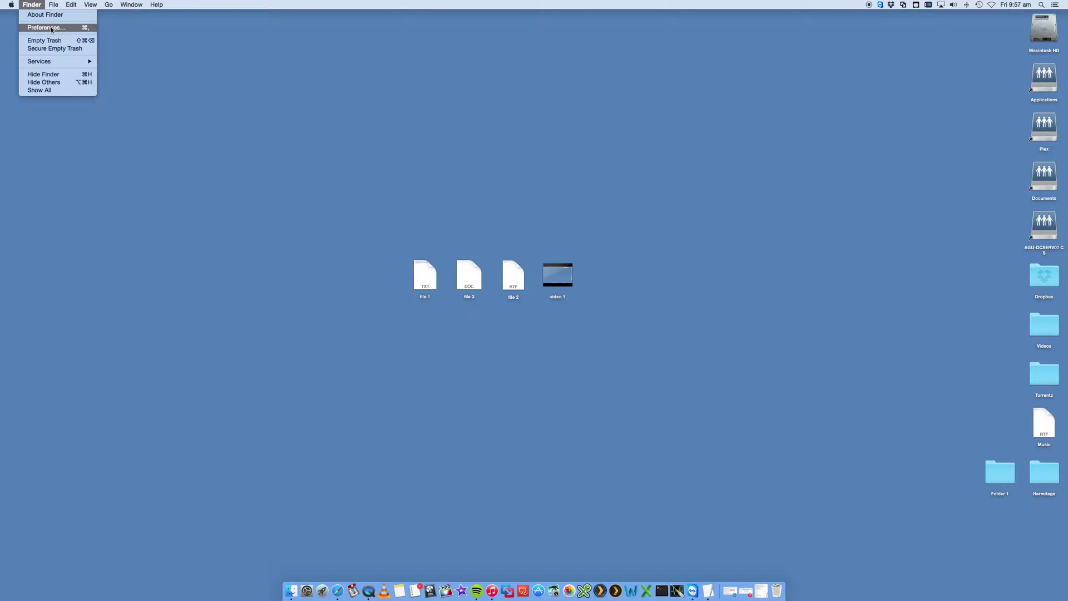
{"action": "left_click", "coordinate": [44, 26]}
{"action": "left_click", "coordinate": [454, 122]}
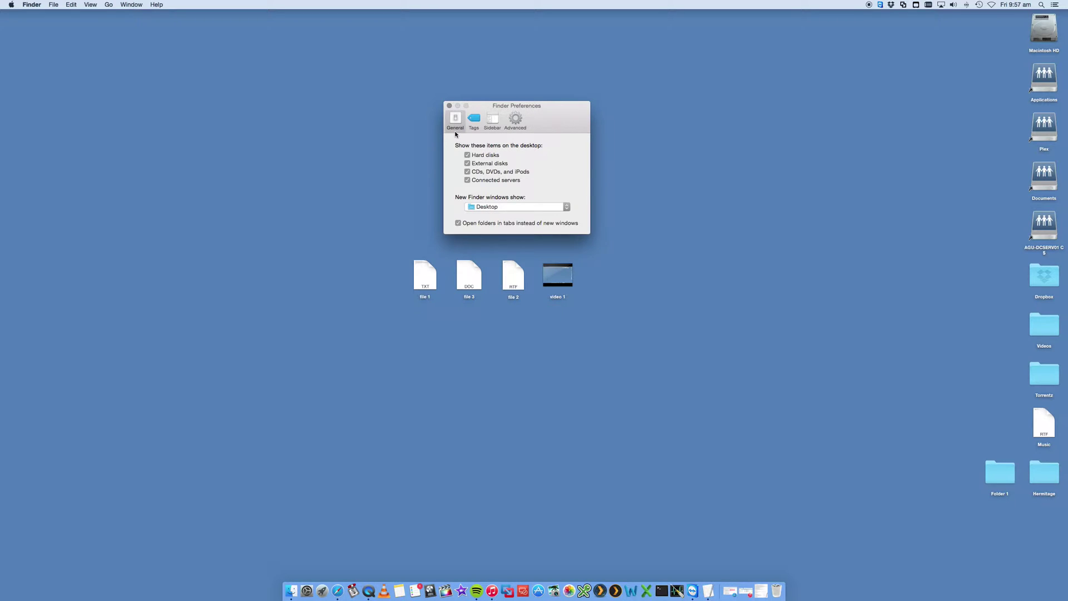
{"action": "left_click", "coordinate": [515, 119]}
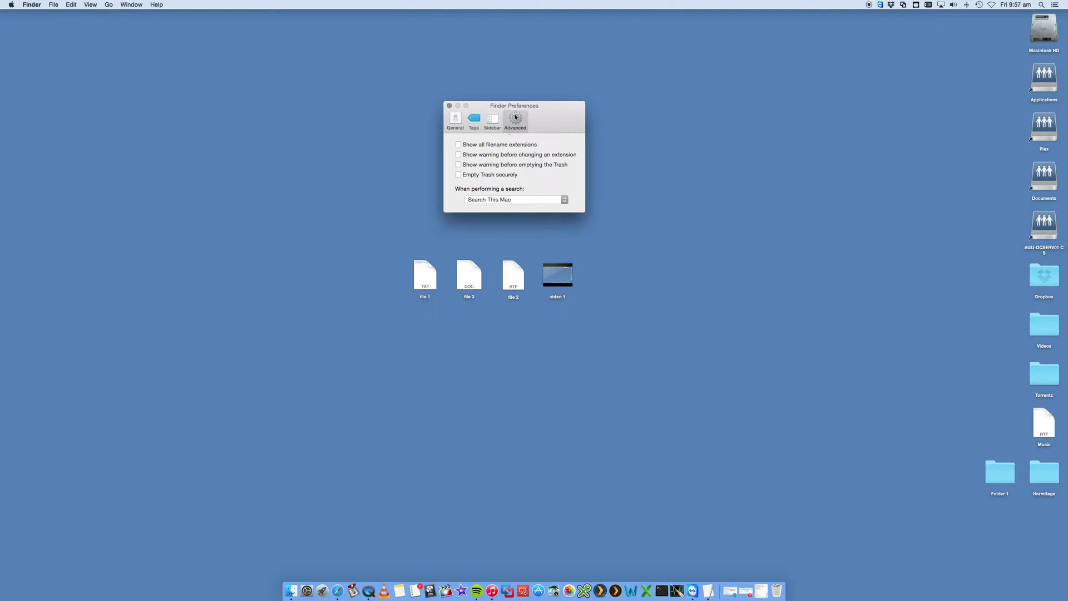
{"action": "left_click", "coordinate": [455, 123]}
{"action": "left_click", "coordinate": [518, 120]}
Step: Tick 'Show all filename extensions', select the desktop files, and close Finder Preferences
{"action": "left_click", "coordinate": [457, 145]}
{"action": "left_click_drag", "start_coordinate": [606, 315], "coordinate": [472, 328]}
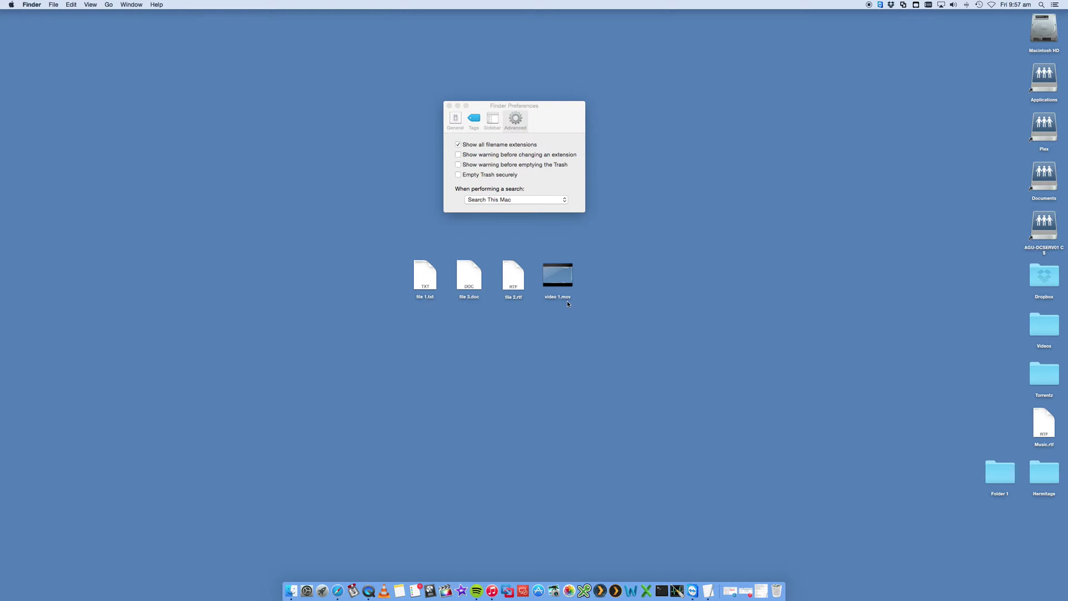
{"action": "left_click", "coordinate": [449, 106]}
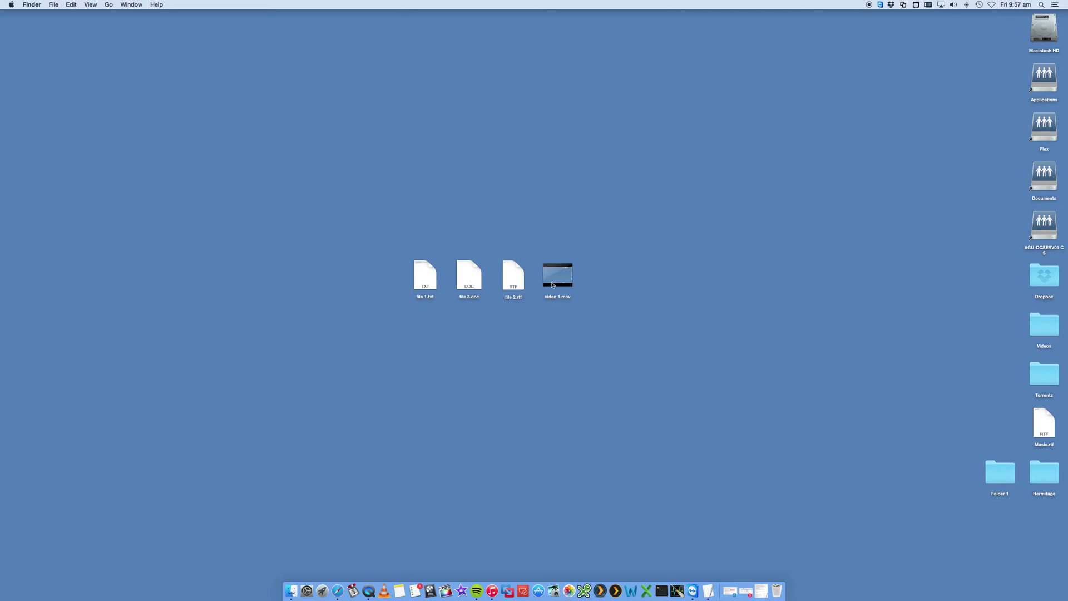
Step: Select video 1.mov and highlight the .mov extension in its name, then deselect it
{"action": "left_click", "coordinate": [562, 296]}
{"action": "left_click_drag", "start_coordinate": [561, 297], "coordinate": [571, 296]}
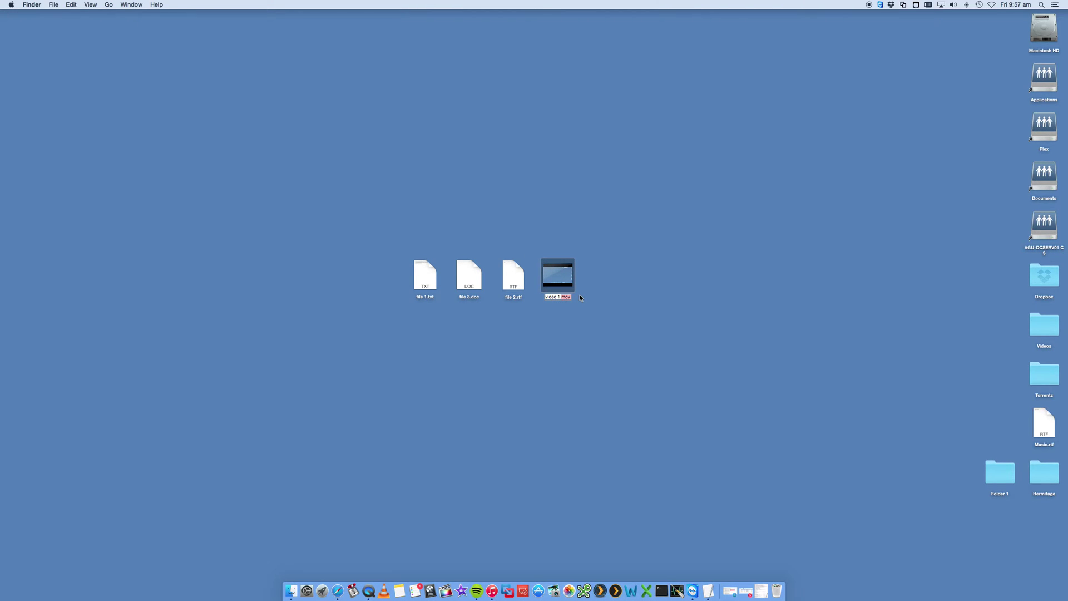
{"action": "left_click", "coordinate": [582, 297]}
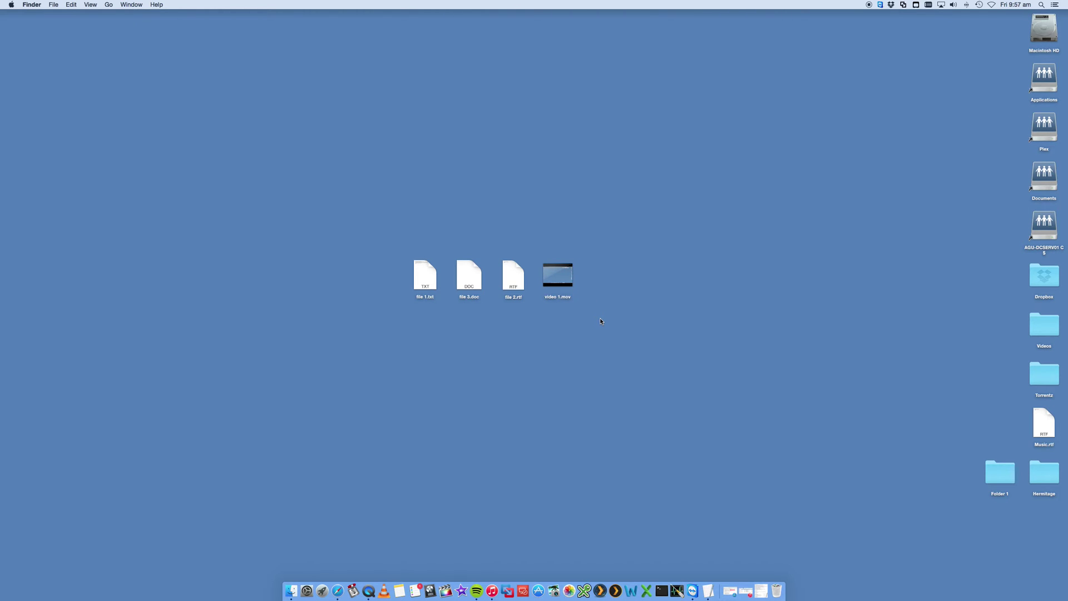